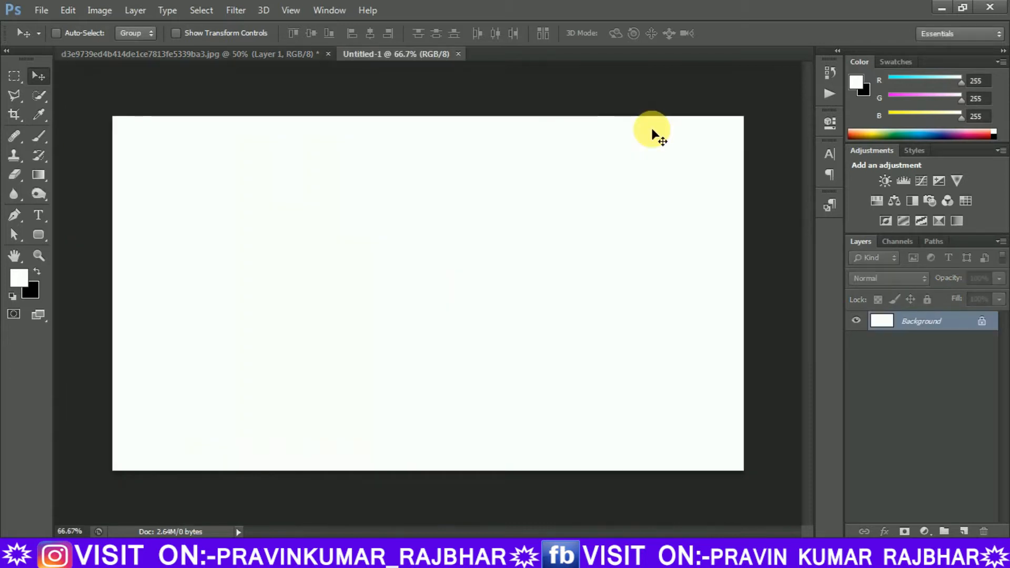
Step: Copy the oil-lamp photo into the blank Untitled-1 document and fill its background layer with black
{"action": "left_click", "coordinate": [249, 51]}
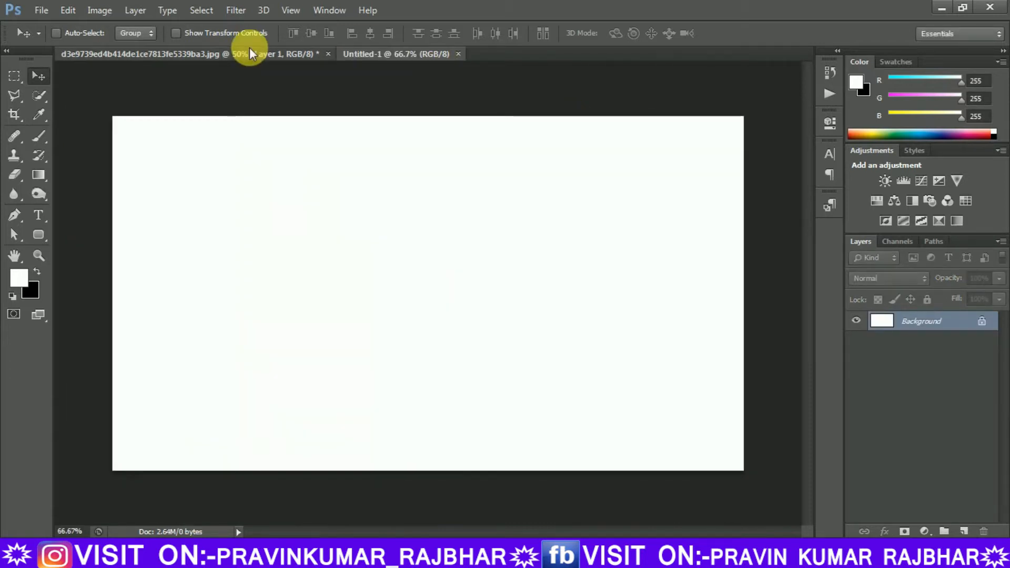
{"action": "left_click_drag", "start_coordinate": [420, 279], "coordinate": [415, 307]}
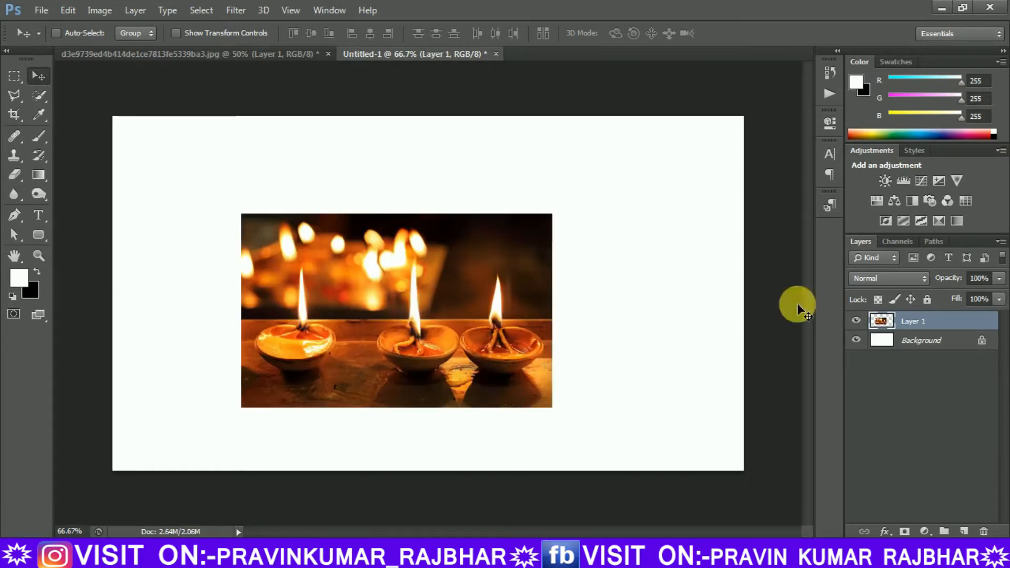
{"action": "left_click", "coordinate": [887, 349]}
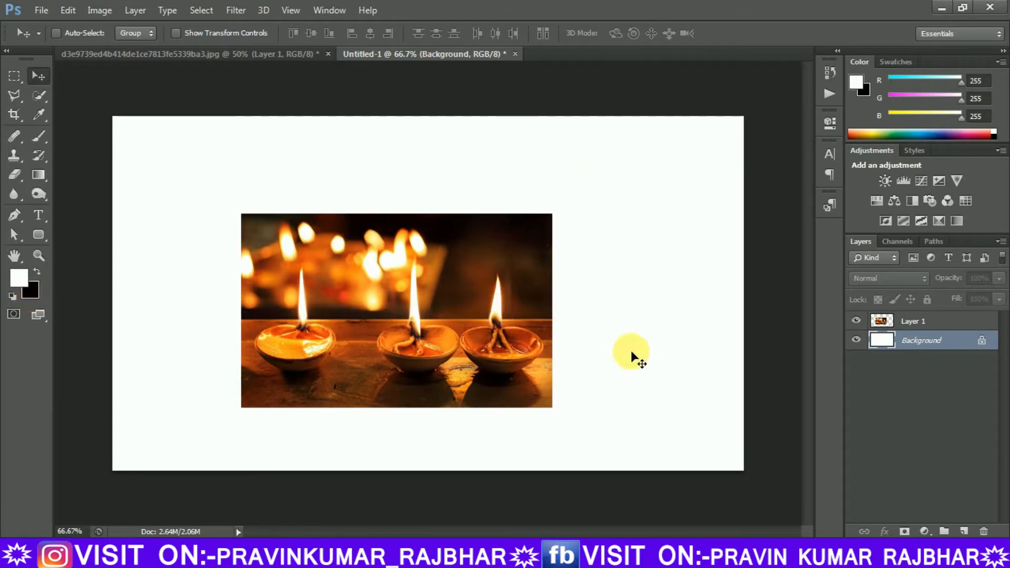
{"action": "key", "text": "ctrl+Delete"}
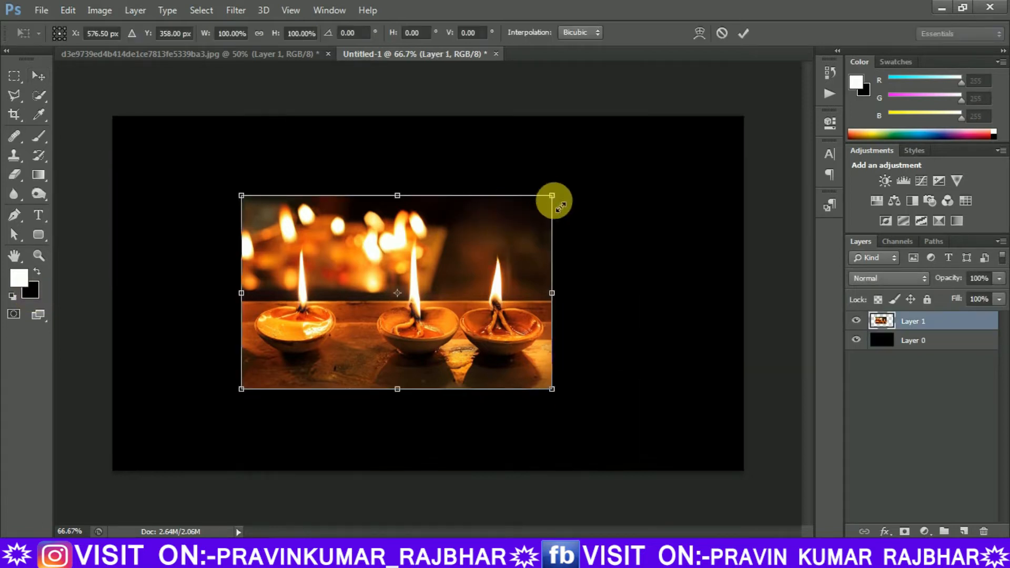
Step: Enlarge the lamp photo to about 211% width and 180% height so it covers nearly the whole canvas
{"action": "left_click_drag", "start_coordinate": [552, 196], "coordinate": [703, 131]}
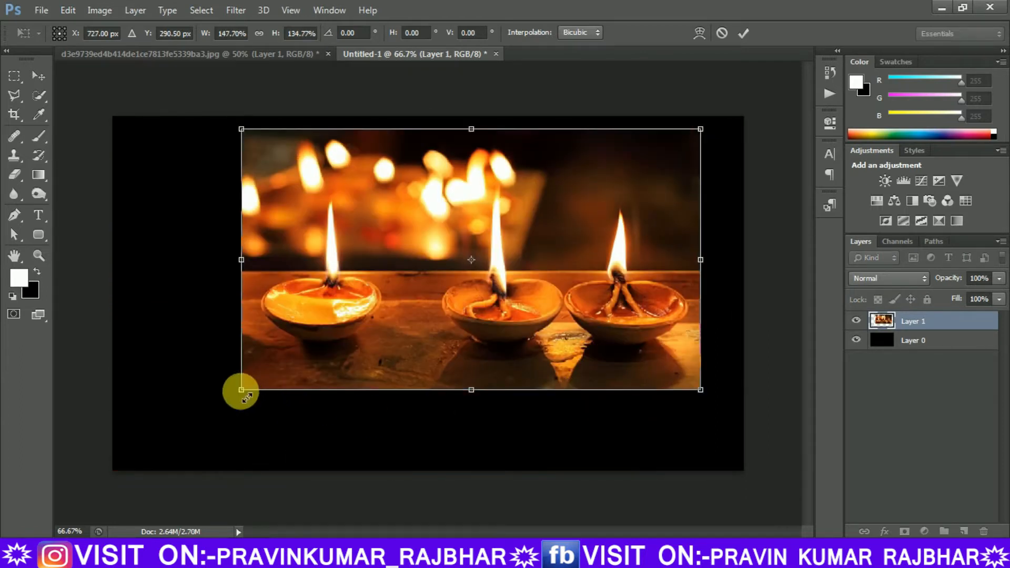
{"action": "left_click_drag", "start_coordinate": [241, 390], "coordinate": [113, 477]}
{"action": "left_click_drag", "start_coordinate": [695, 310], "coordinate": [771, 298]}
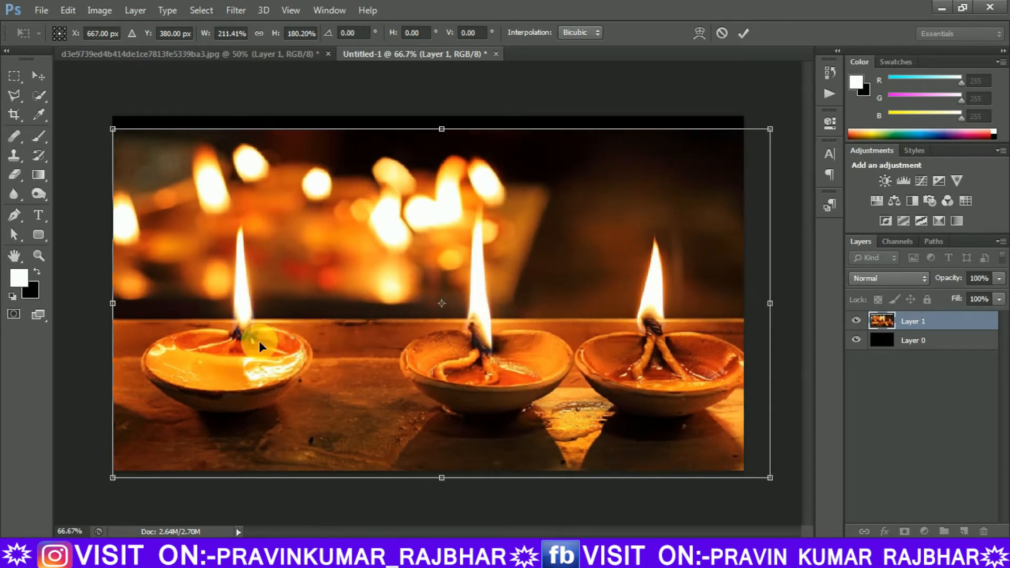
{"action": "key", "text": "Return"}
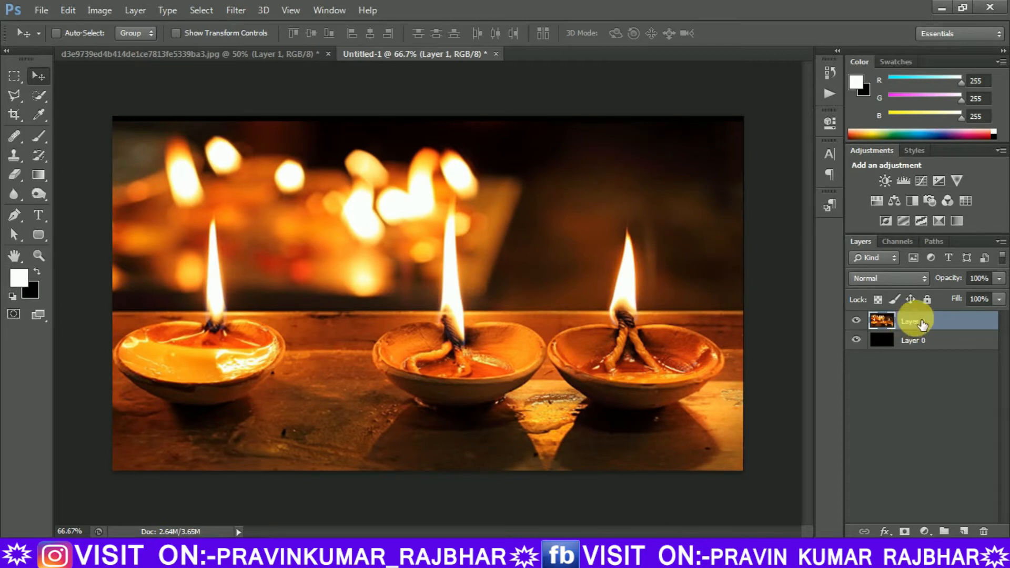
Step: Add a layer mask to the lamp photo and fill it with the background colour, black, in Multiply mode at 100% opacity
{"action": "left_click", "coordinate": [904, 531]}
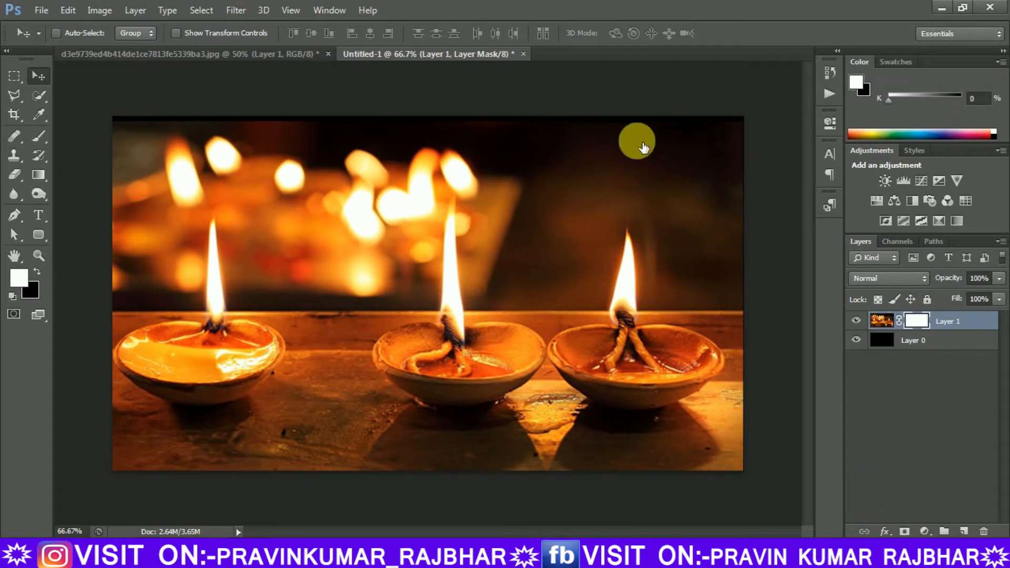
{"action": "left_click", "coordinate": [67, 11]}
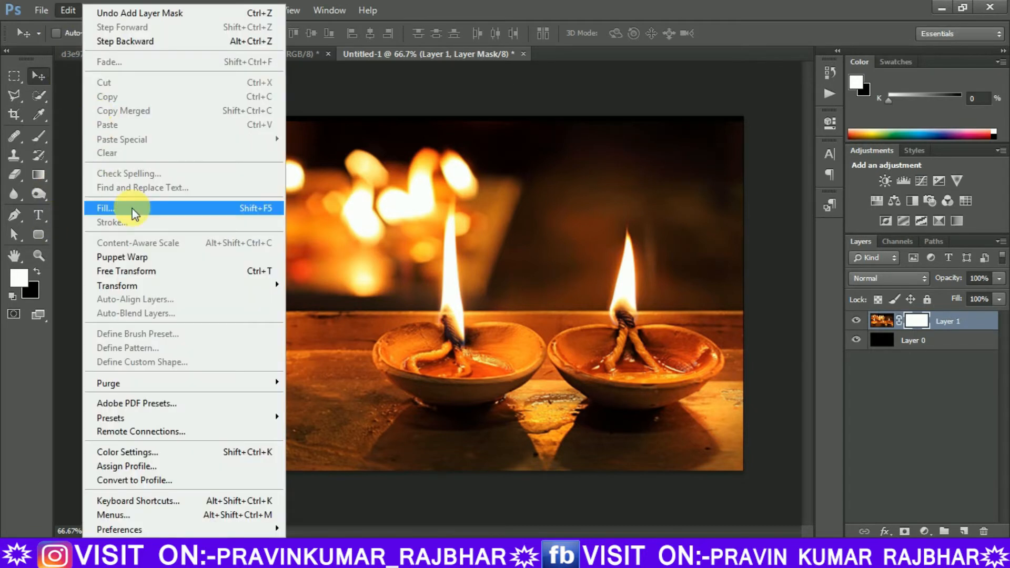
{"action": "left_click", "coordinate": [133, 211]}
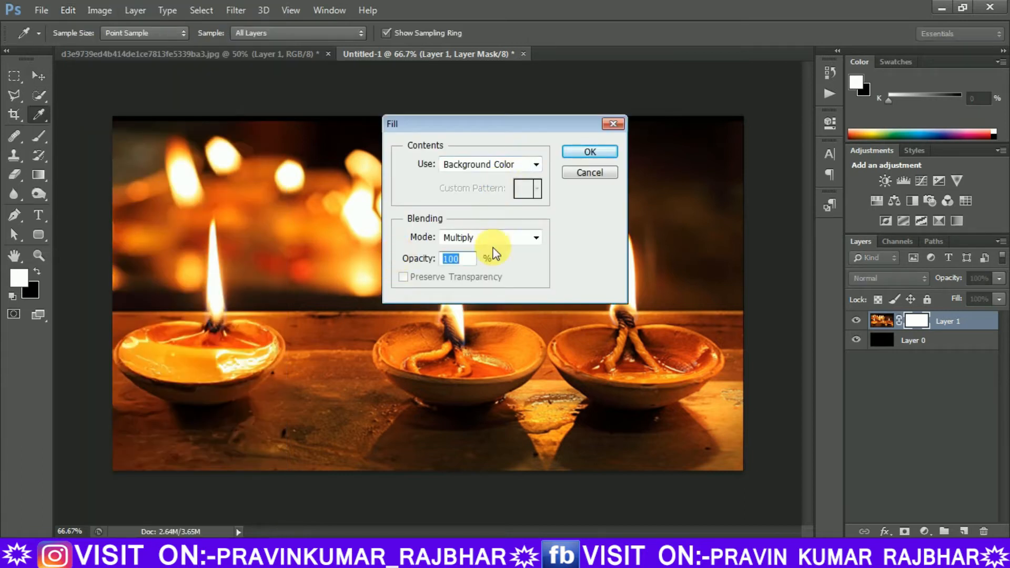
{"action": "left_click", "coordinate": [587, 153]}
{"action": "key", "text": "v"}
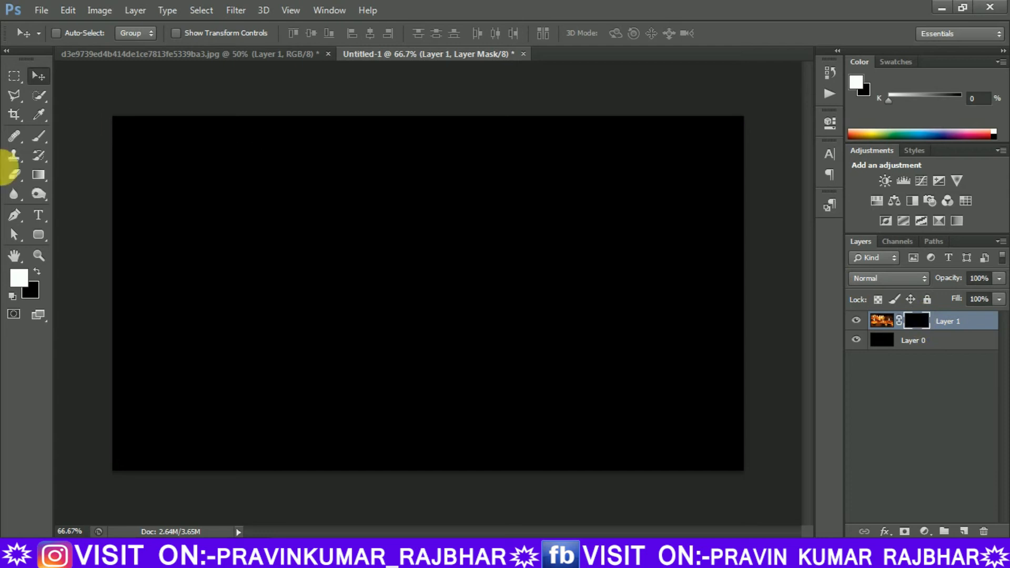
Step: Draw a white-to-black radial gradient on the photo's mask from the lower centre upward to reveal the middle lamp
{"action": "left_click", "coordinate": [37, 175]}
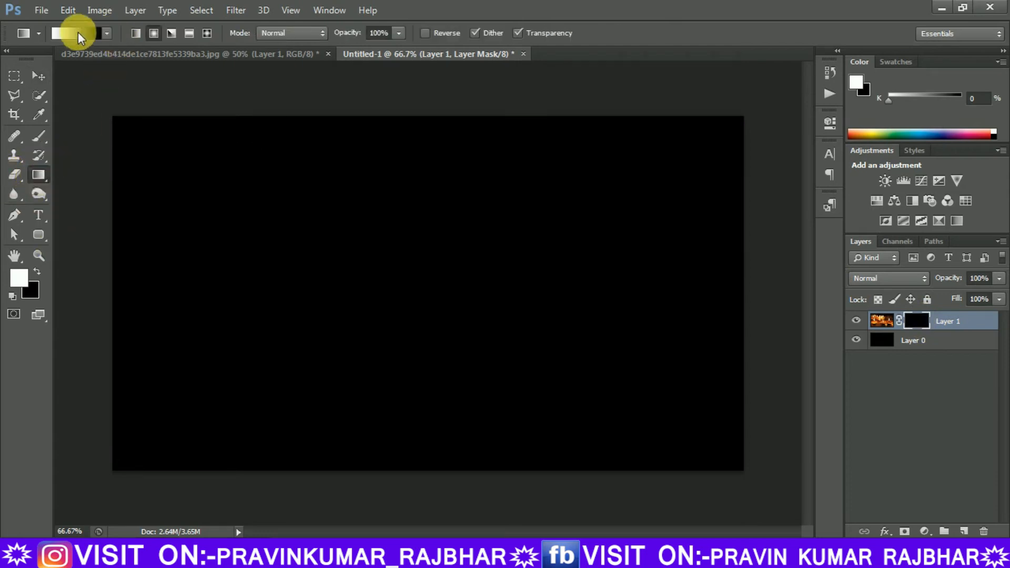
{"action": "left_click", "coordinate": [154, 34]}
{"action": "left_click_drag", "start_coordinate": [419, 439], "coordinate": [426, 182]}
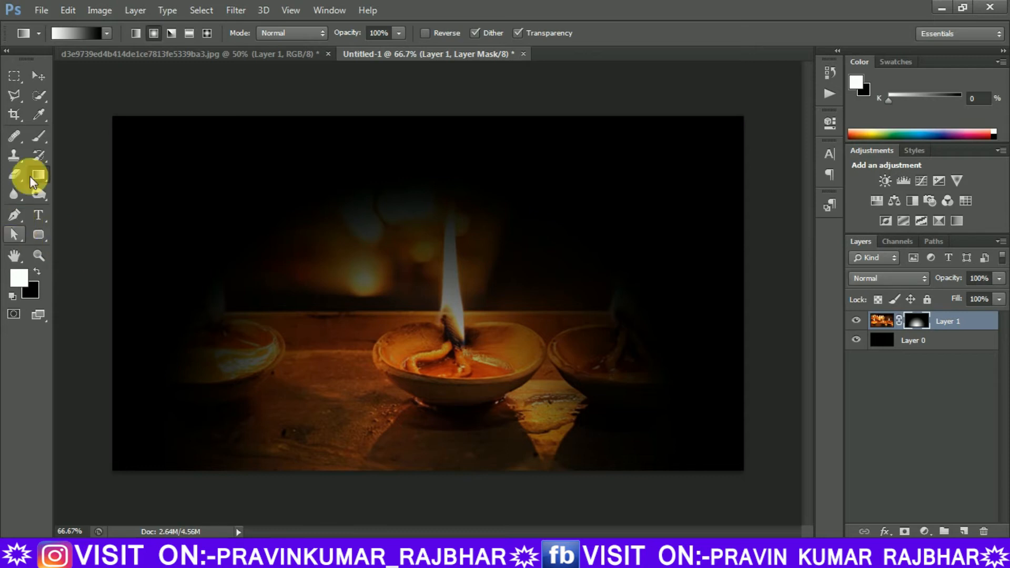
Step: Set the Type tool's font to Kruti Dev 040 for Hindi text
{"action": "left_click", "coordinate": [40, 217]}
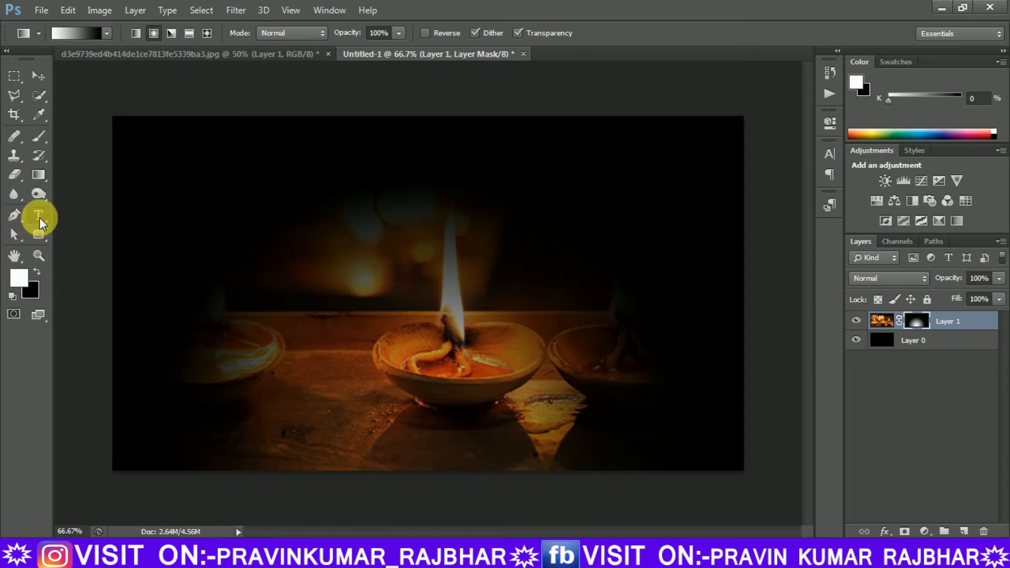
{"action": "left_click", "coordinate": [106, 34]}
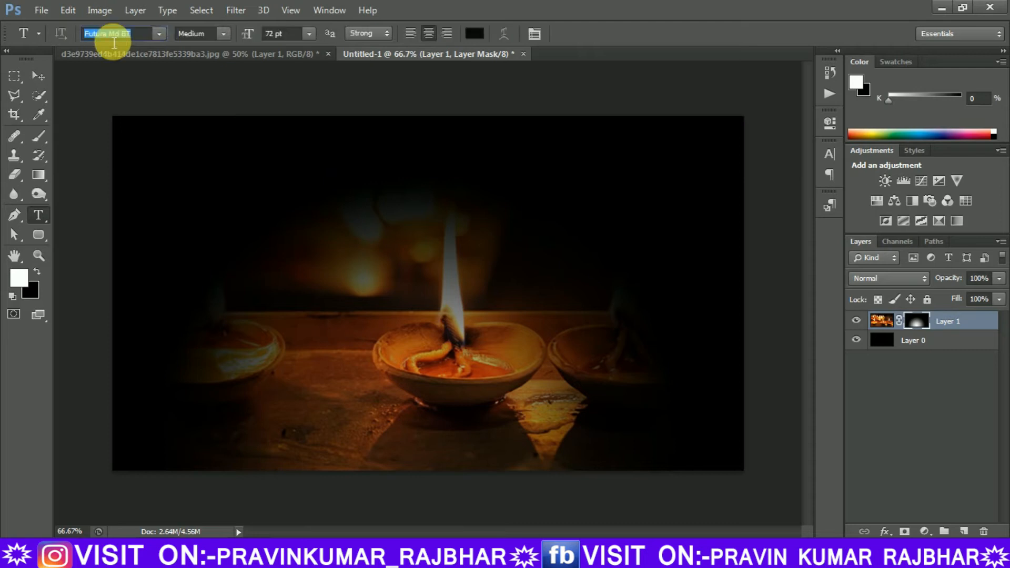
{"action": "left_click", "coordinate": [159, 35]}
{"action": "left_click_drag", "start_coordinate": [340, 219], "coordinate": [341, 265]}
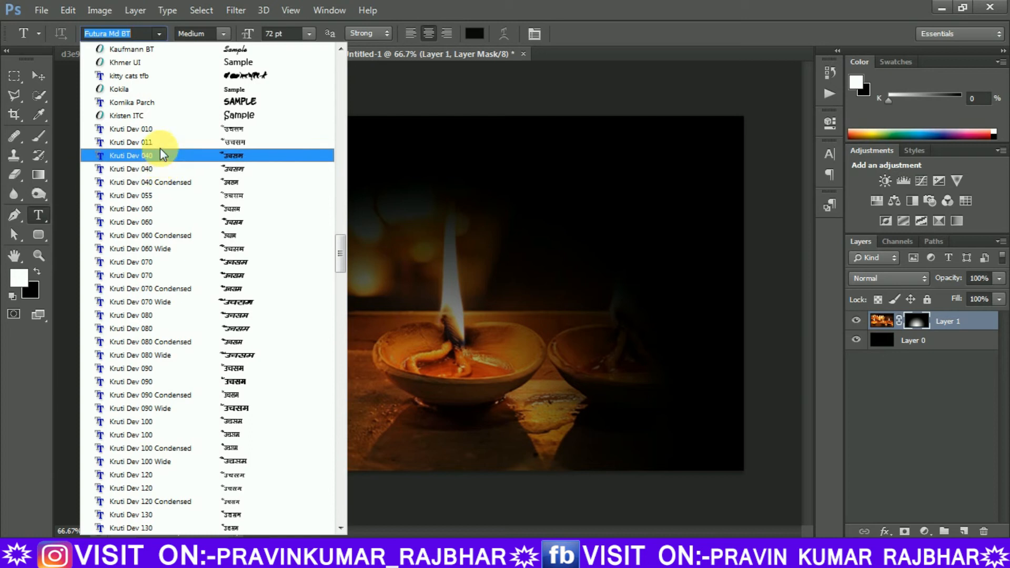
{"action": "key", "text": "Escape"}
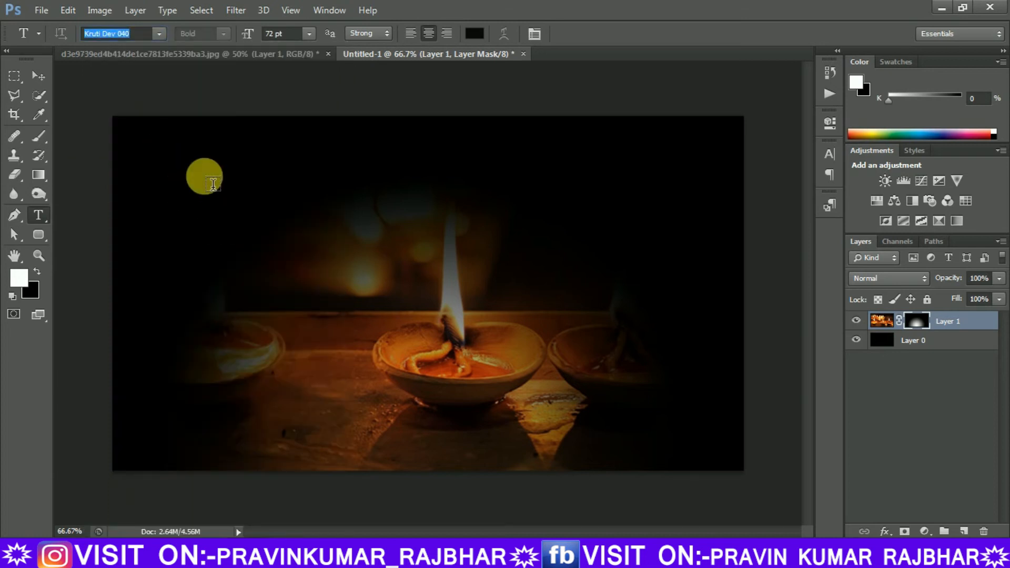
Step: Start a text layer in the dark area at the photo's upper left and set the text colour to near-white fdfafa
{"action": "left_click", "coordinate": [206, 182]}
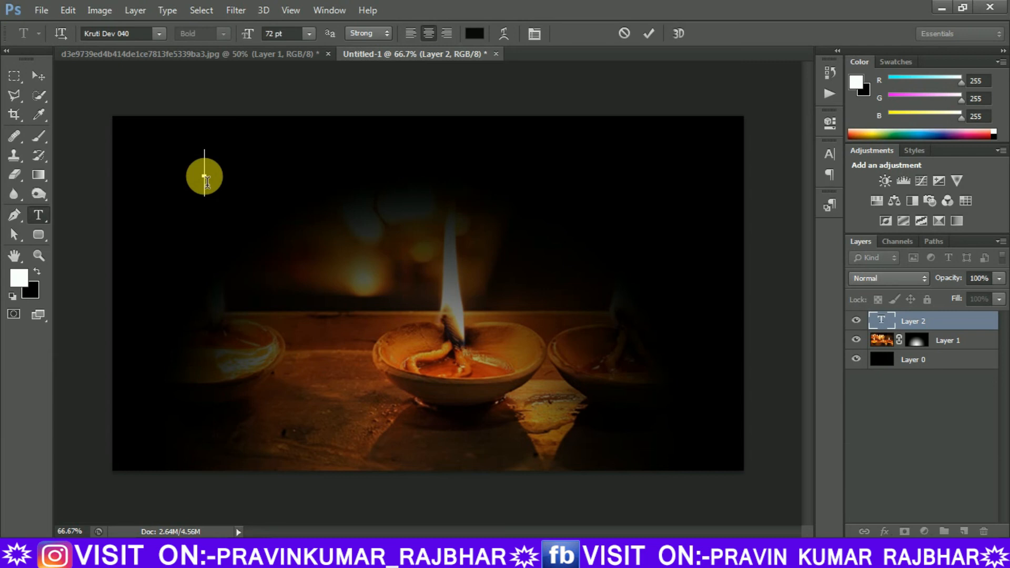
{"action": "type", "text": "'"}
{"action": "left_click", "coordinate": [474, 33]}
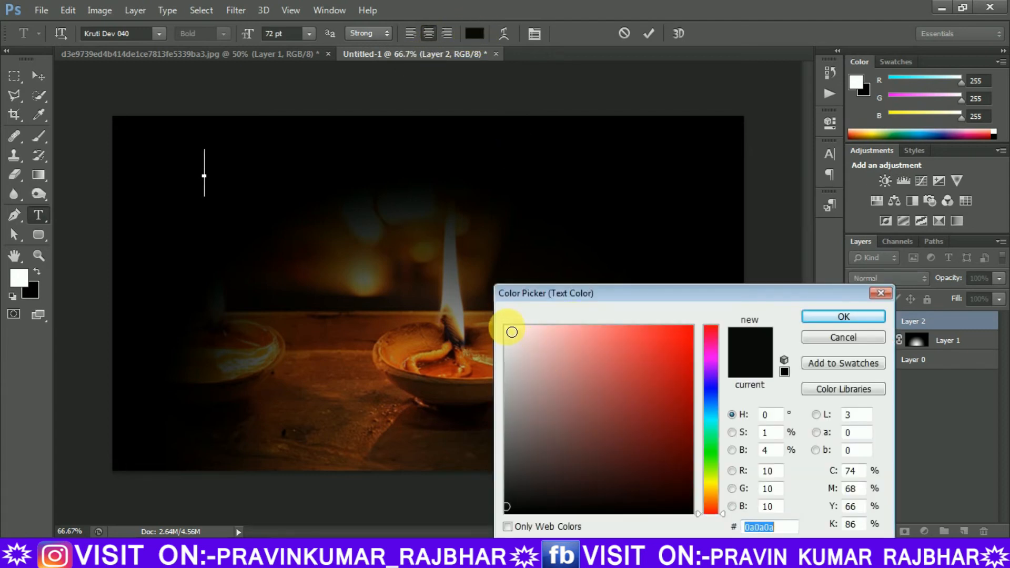
{"action": "left_click", "coordinate": [507, 328]}
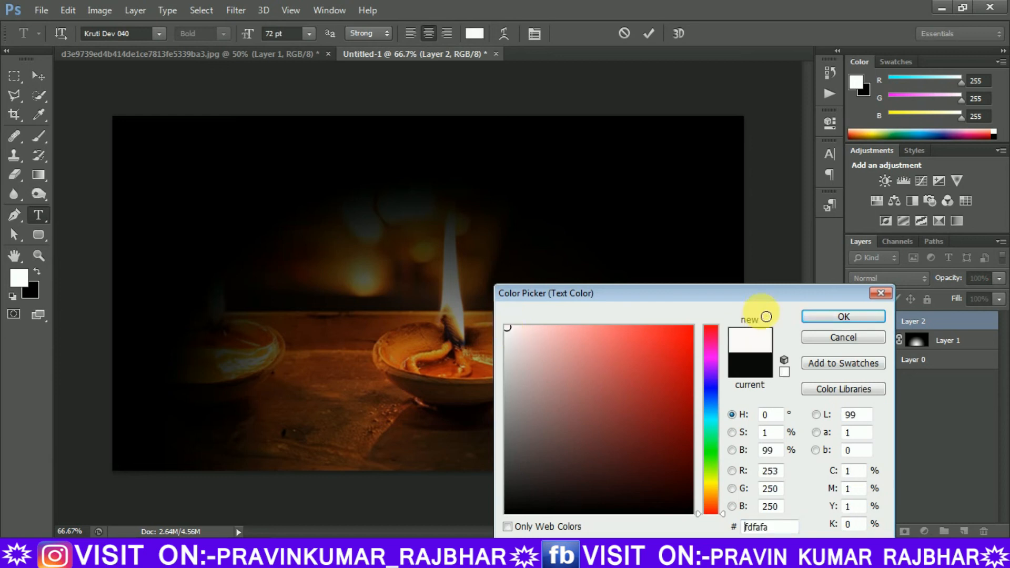
{"action": "left_click", "coordinate": [829, 316]}
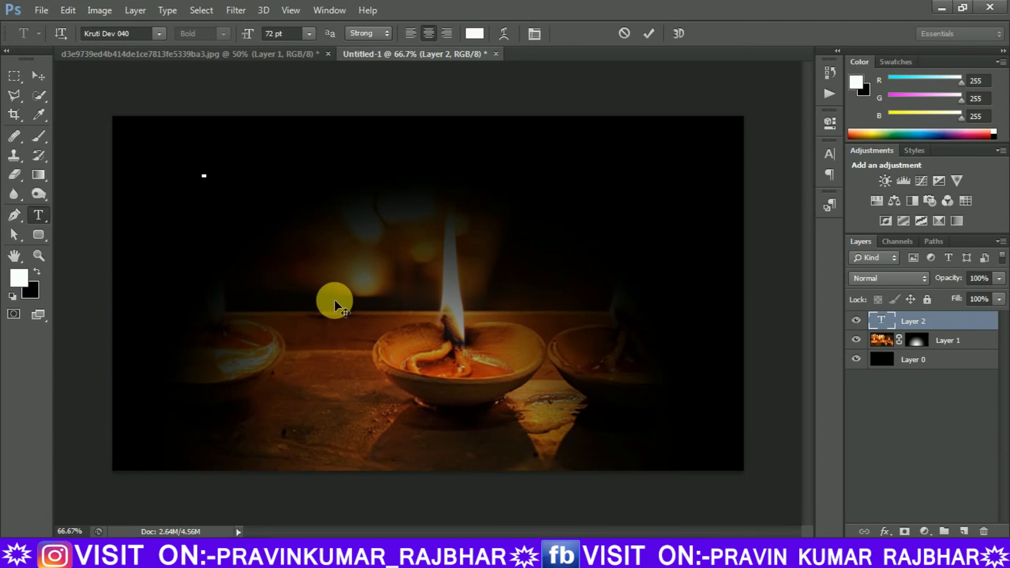
Step: Write the Hindi message beginning with "सभी" (lHkh in Kruti Dev) in the new text layer
{"action": "type", "text": ";"}
{"action": "key", "text": "BackSpace"}
{"action": "type", "text": "lH"}
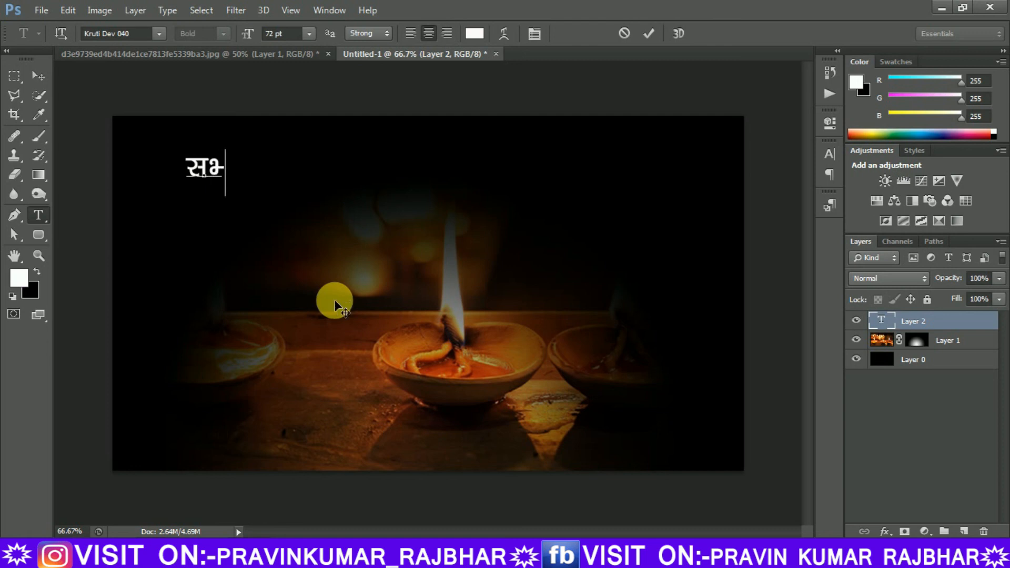
{"action": "type", "text": " k"}
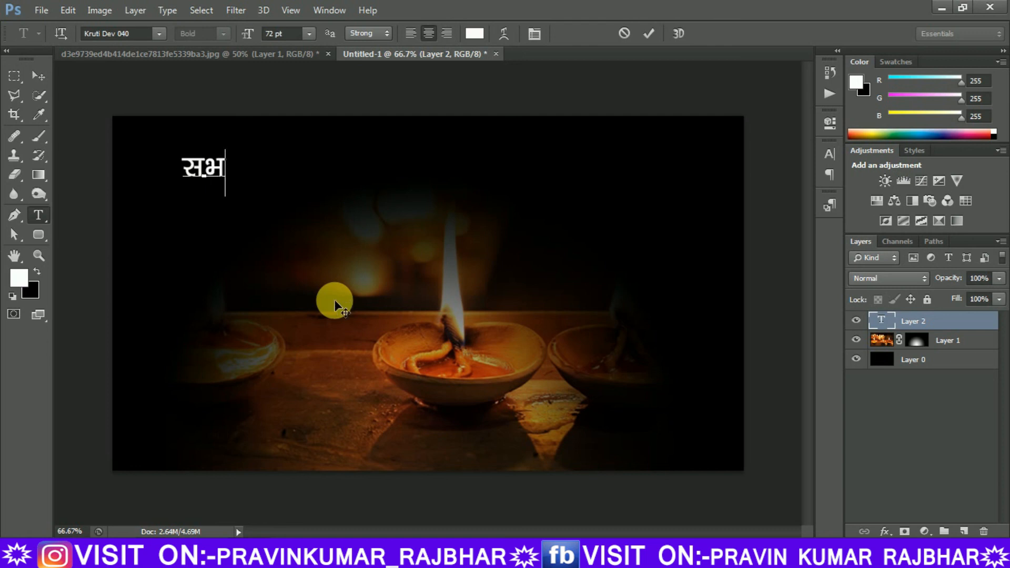
{"action": "type", "text": "h"}
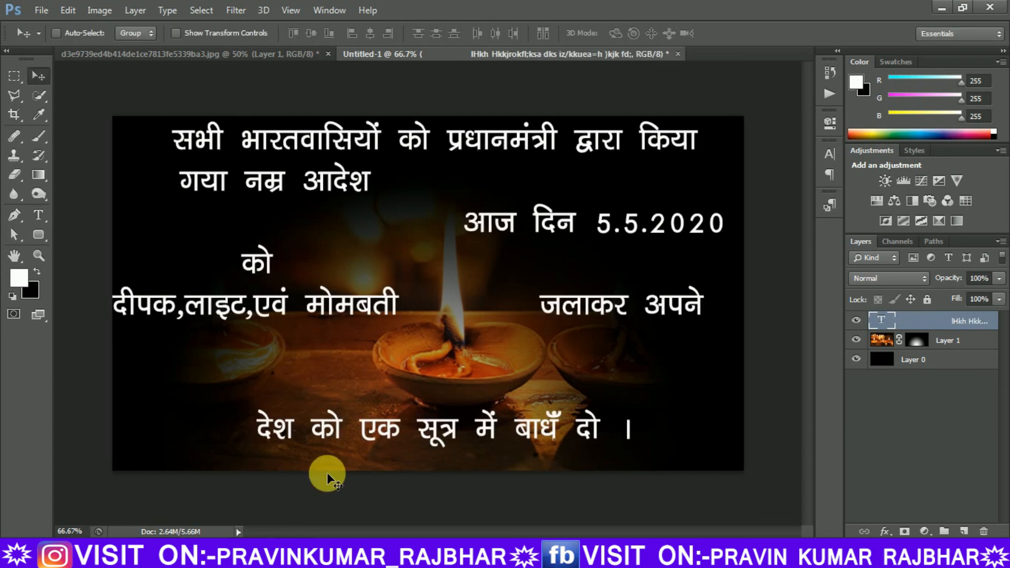